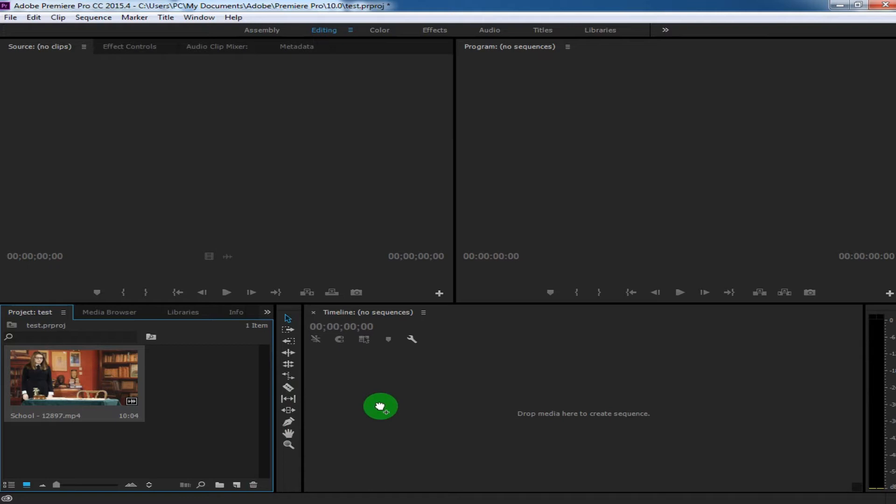
# Step: Create a sequence from the School - 12897.mp4 clip in the empty timeline
pyautogui.moveTo(381, 406); pyautogui.dragTo(380, 406)
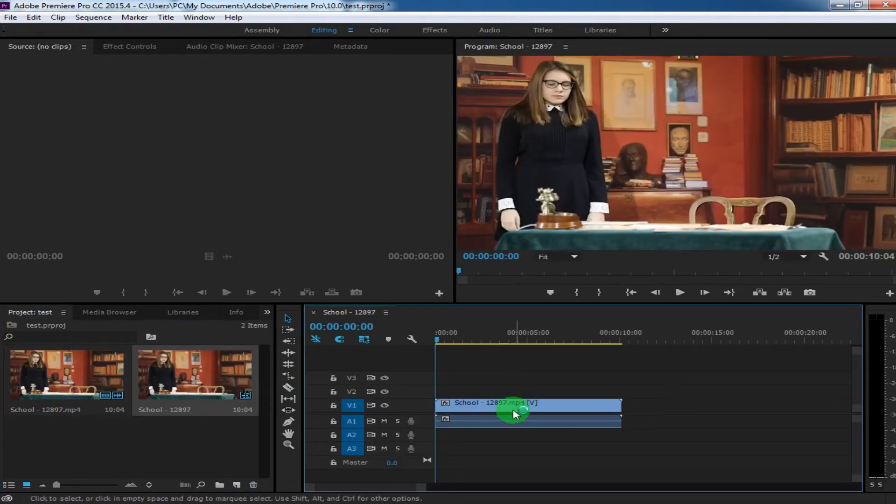
pyautogui.moveTo(422, 489)
pyautogui.mouseDown()
pyautogui.moveTo(401, 488)
pyautogui.moveTo(417, 488)
pyautogui.mouseUp()
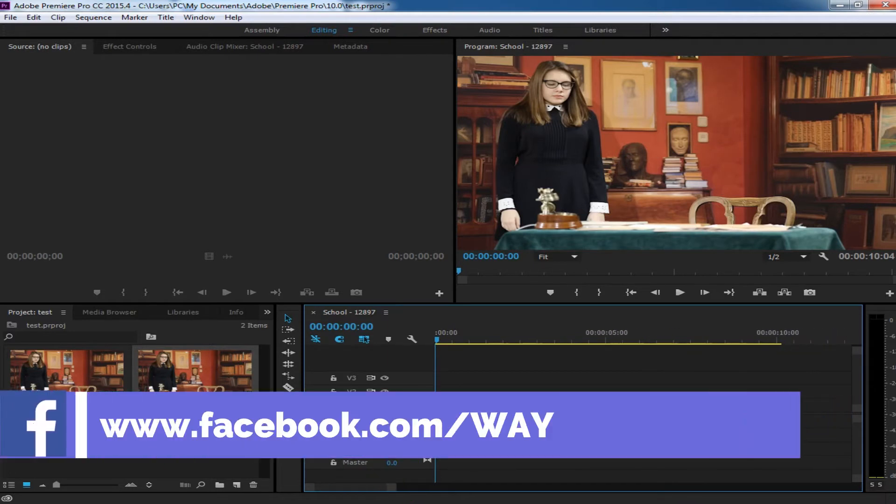
# Step: Try to import the Creative Video Editing 09 JPEG image from the Desktop folder
pyautogui.hotkey('ctrl', 'i')
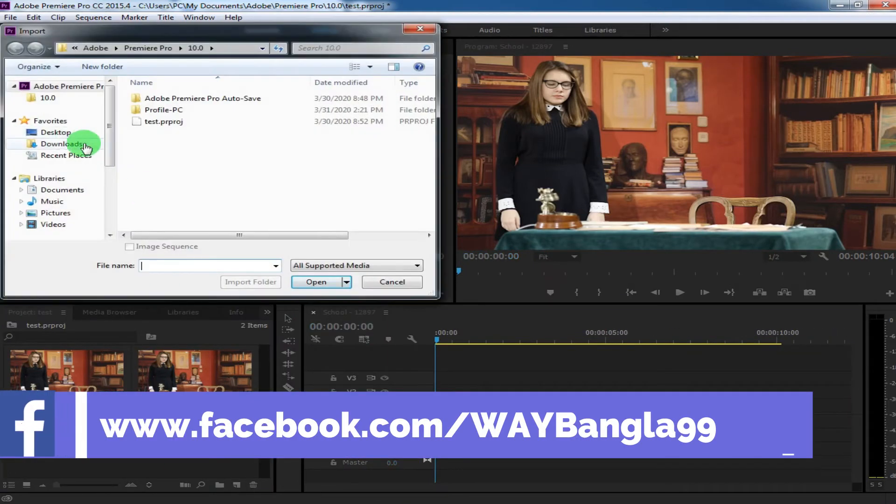
pyautogui.click(55, 132)
pyautogui.doubleClick(200, 216)
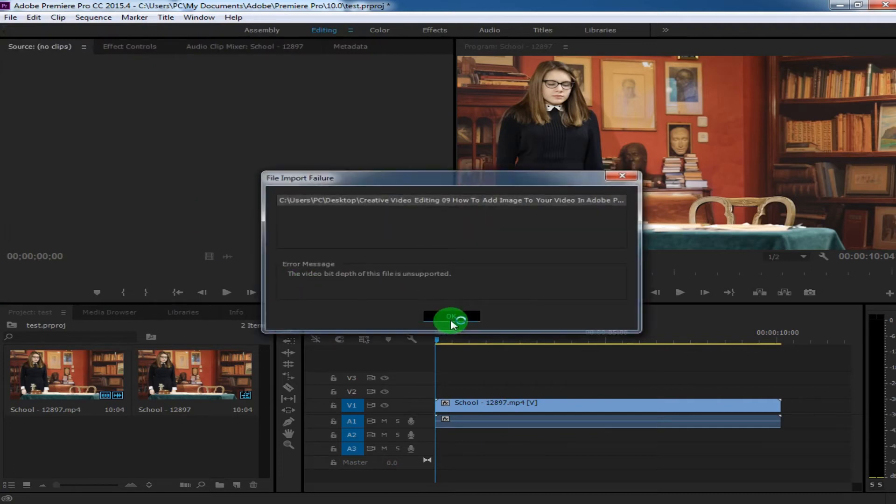
pyautogui.click(454, 318)
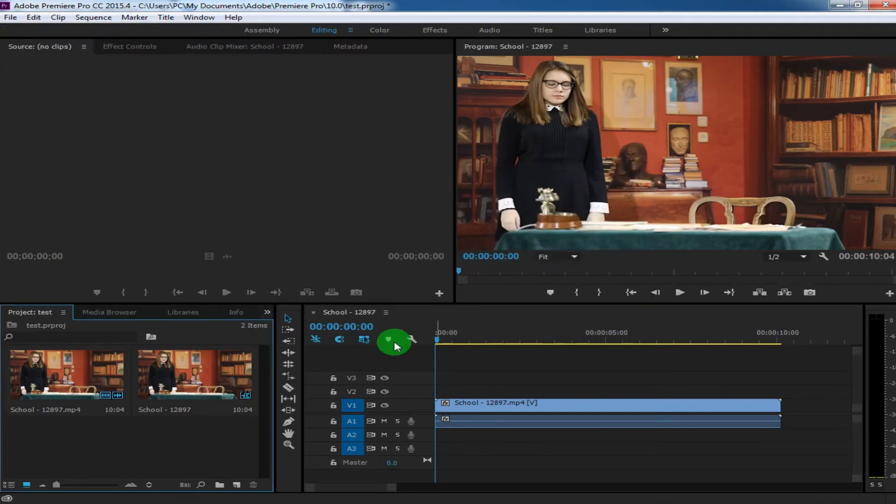
pyautogui.doubleClick(187, 427)
pyautogui.click(217, 225)
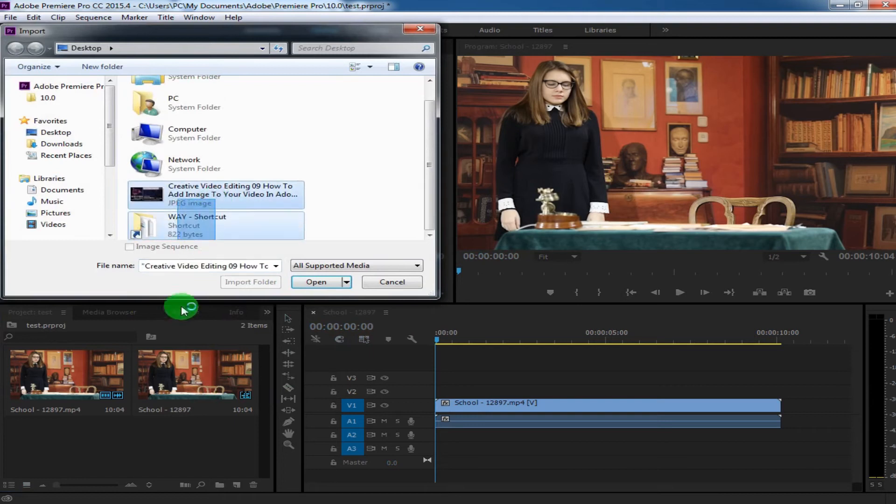
pyautogui.click(308, 282)
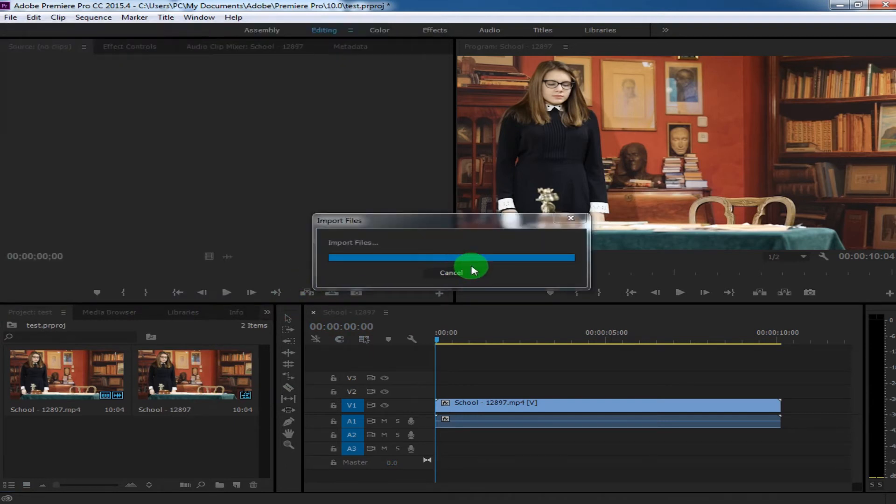
pyautogui.click(452, 312)
# Step: Import Way Bangla Logo 2.png into the project from the WAY - Shortcut folder on the Desktop
pyautogui.click(206, 428)
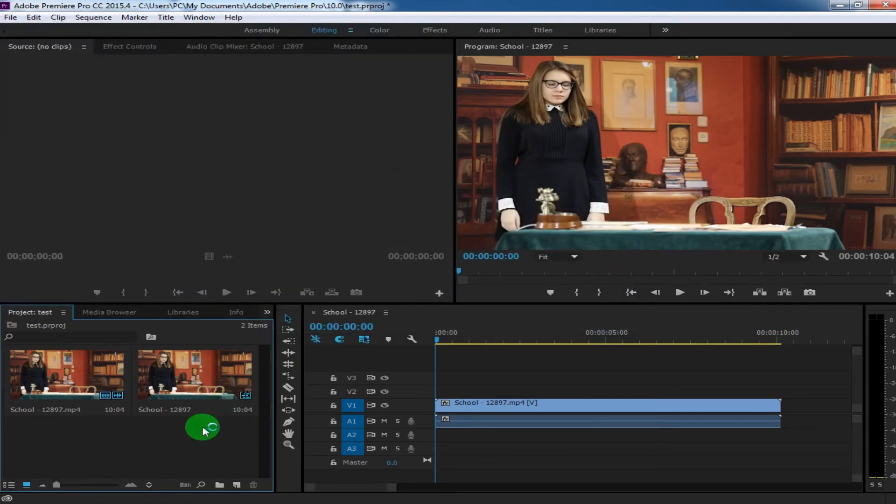
pyautogui.doubleClick(203, 430)
pyautogui.click(187, 149)
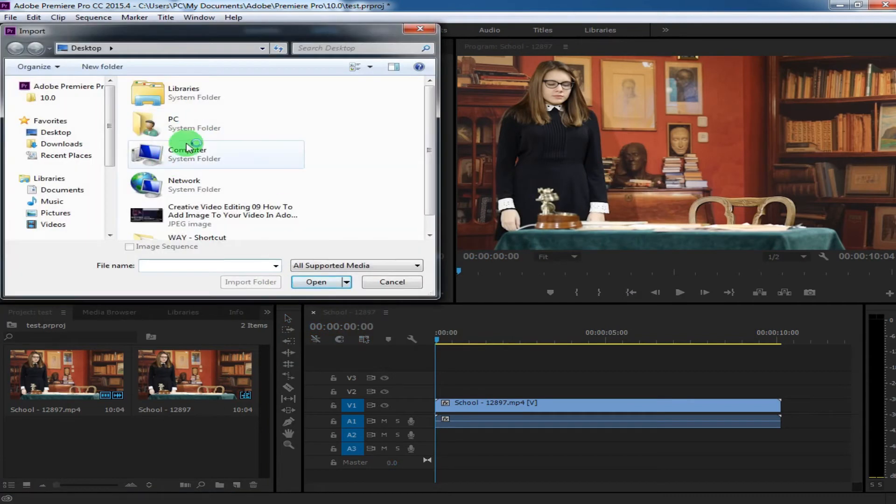
pyautogui.click(217, 236)
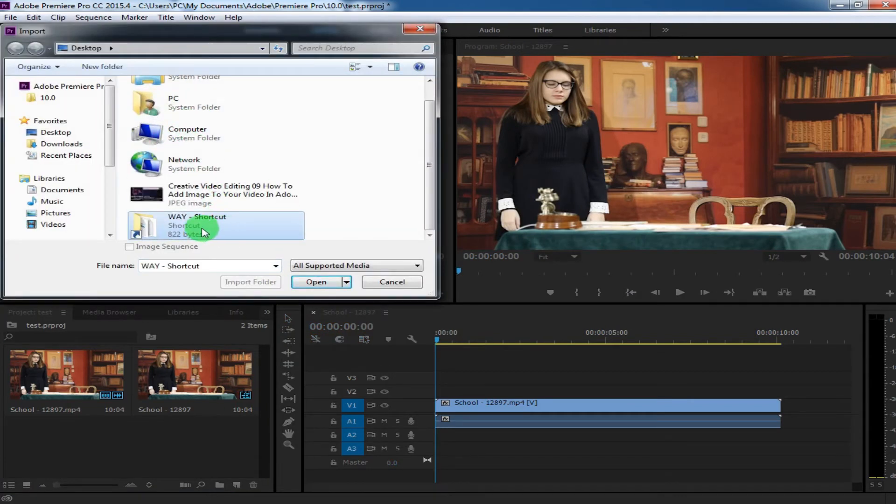
pyautogui.doubleClick(204, 232)
pyautogui.doubleClick(174, 120)
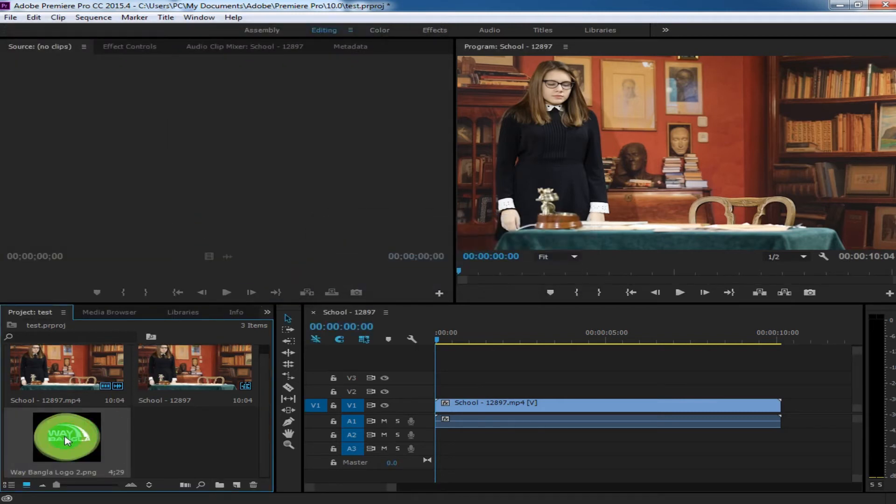
# Step: Place Way Bangla Logo 2.png on V2 above the school video from about 1 second and shorten it to about 1 second
pyautogui.moveTo(420, 408); pyautogui.dragTo(472, 391)
pyautogui.click(569, 394)
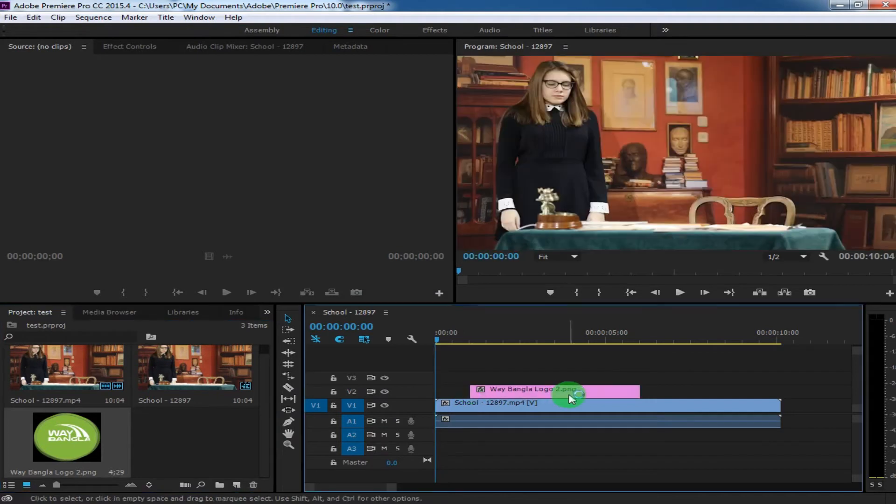
pyautogui.click(605, 391)
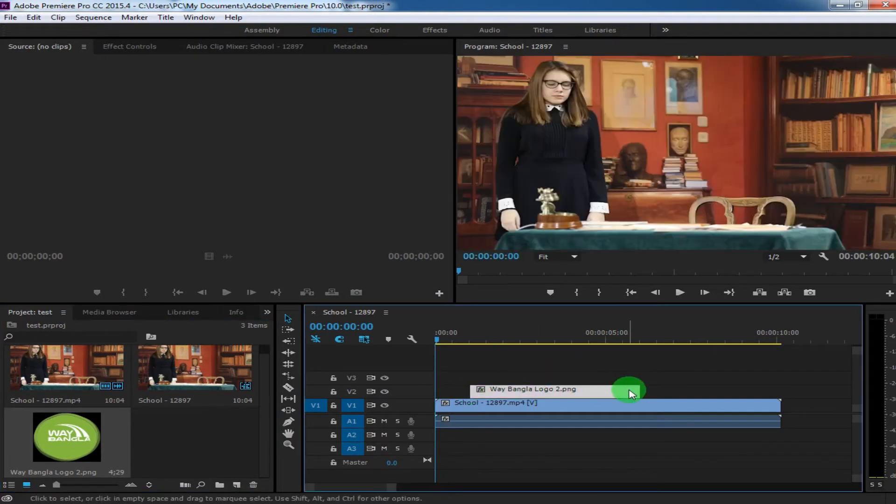
pyautogui.moveTo(623, 391); pyautogui.dragTo(554, 391)
pyautogui.moveTo(439, 337); pyautogui.dragTo(638, 392)
# Step: Move the logo clip to V1 directly after the end of the school video and play back the ending
pyautogui.moveTo(627, 392); pyautogui.dragTo(807, 403)
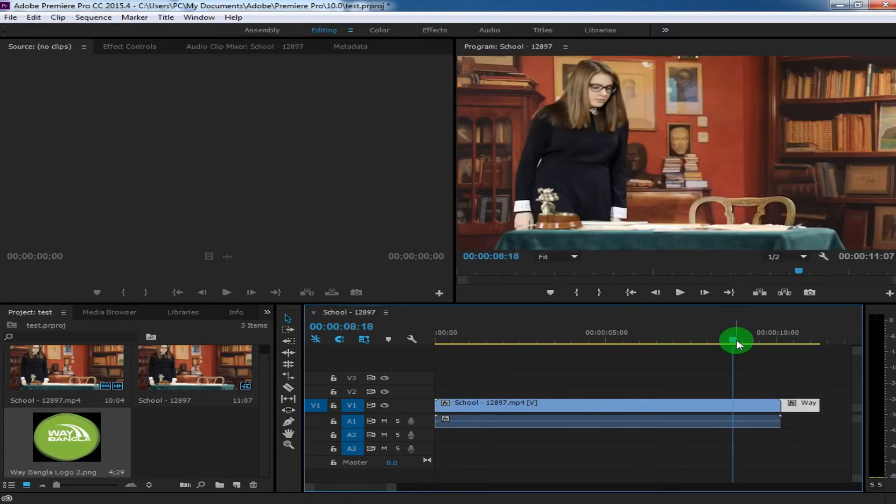
pyautogui.moveTo(751, 344); pyautogui.dragTo(731, 354)
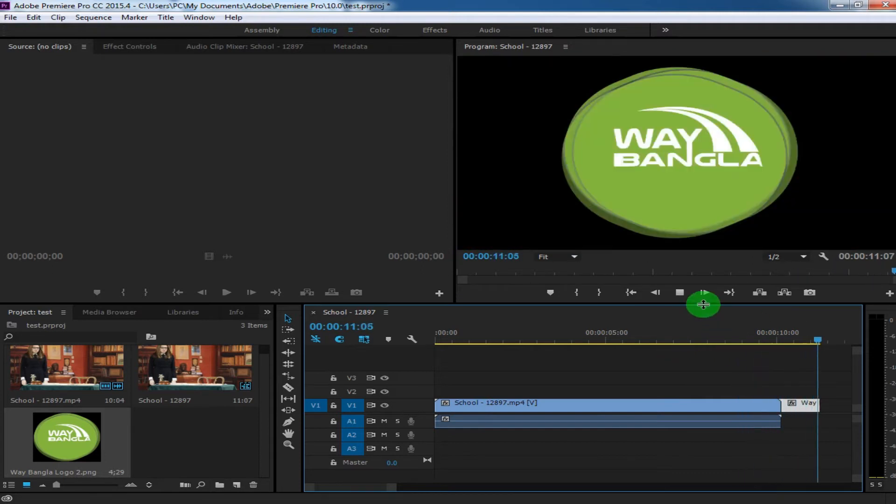
pyautogui.moveTo(801, 405)
pyautogui.mouseDown()
pyautogui.moveTo(790, 388)
pyautogui.moveTo(515, 378)
pyautogui.moveTo(471, 388)
pyautogui.moveTo(835, 396)
pyautogui.moveTo(800, 405)
pyautogui.mouseUp()
# Step: Shift the school video and logo clip together so the video starts about 5.7 seconds into the sequence
pyautogui.moveTo(594, 451); pyautogui.dragTo(846, 379)
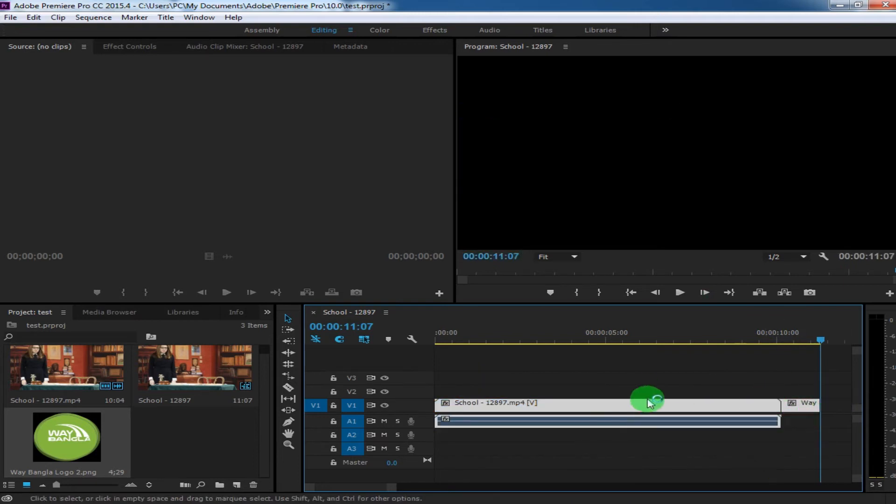
pyautogui.moveTo(612, 410); pyautogui.dragTo(679, 424)
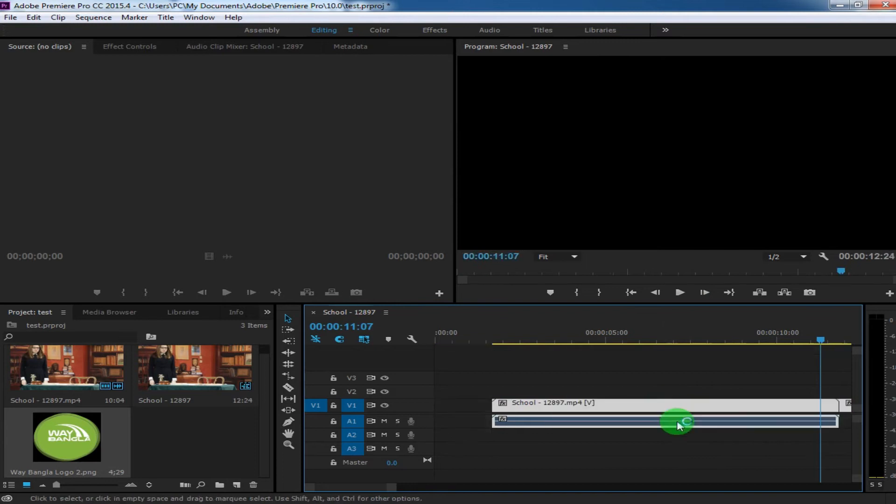
pyautogui.moveTo(391, 487); pyautogui.dragTo(388, 489)
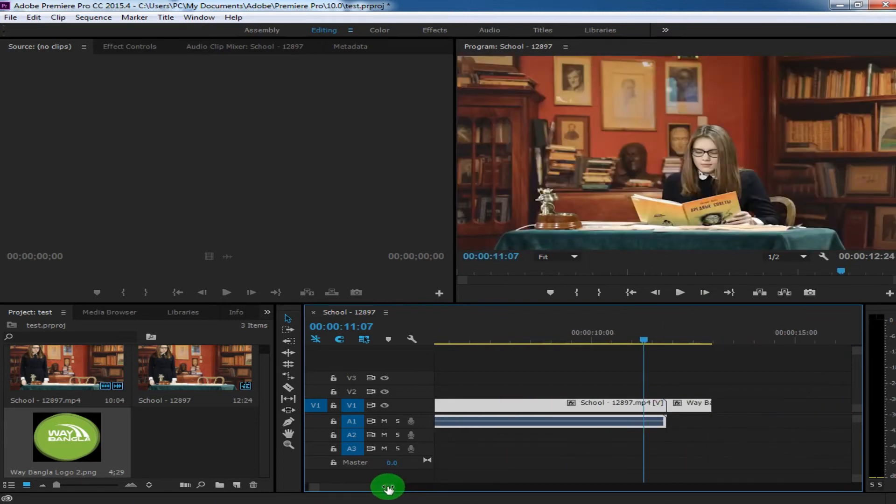
pyautogui.moveTo(555, 373); pyautogui.dragTo(565, 439)
pyautogui.moveTo(734, 373); pyautogui.dragTo(615, 410)
pyautogui.moveTo(523, 409); pyautogui.dragTo(648, 408)
pyautogui.moveTo(344, 484); pyautogui.dragTo(322, 490)
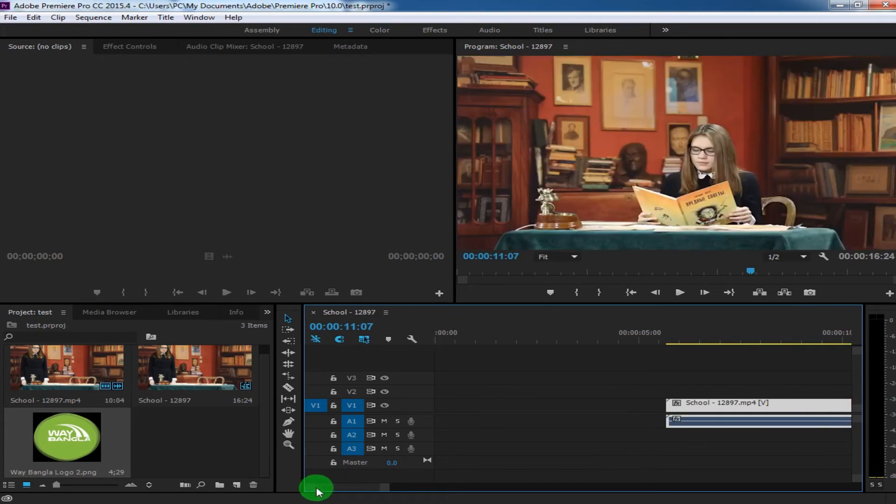
pyautogui.moveTo(383, 490); pyautogui.dragTo(398, 490)
# Step: Move the logo clip to the start of V1 and place the school video directly after it
pyautogui.click(680, 416)
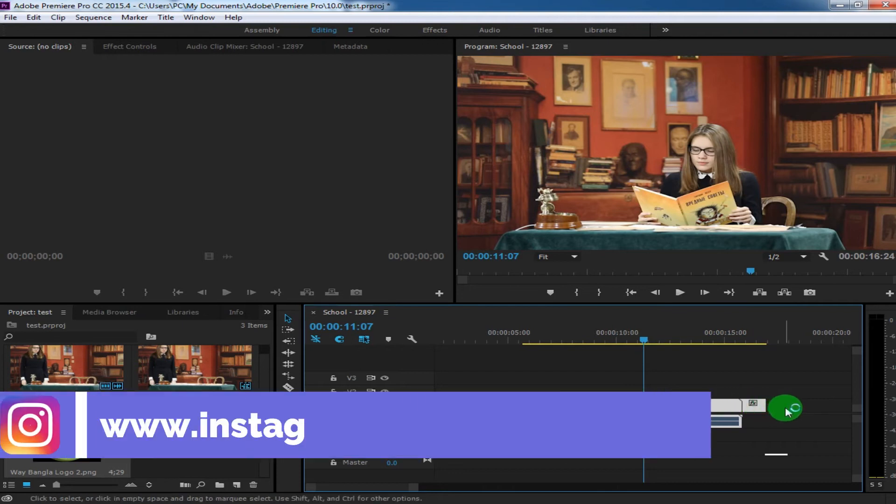
pyautogui.moveTo(743, 380); pyautogui.dragTo(443, 408)
pyautogui.click(620, 408)
pyautogui.moveTo(607, 411); pyautogui.dragTo(508, 410)
# Step: Play back the sequence from the start to review the logo appearing before the video
pyautogui.click(451, 342)
pyautogui.moveTo(444, 344); pyautogui.dragTo(420, 340)
pyautogui.click(451, 439)
pyautogui.click(450, 421)
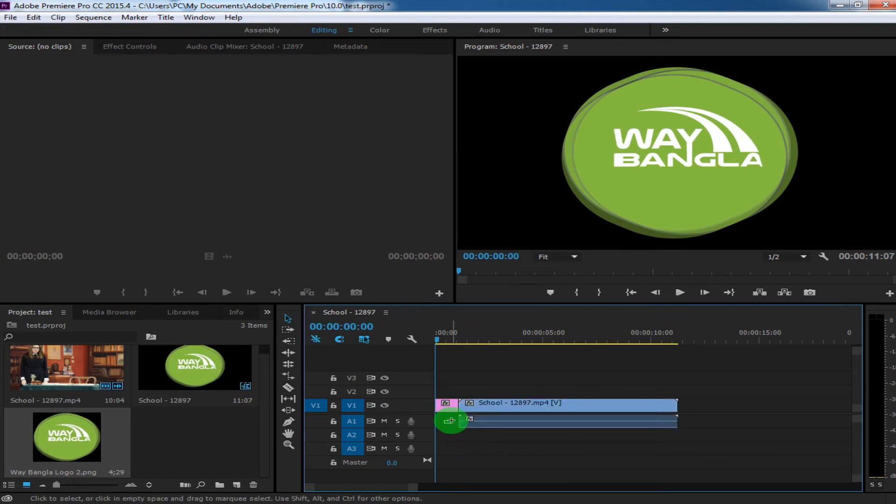
pyautogui.click(445, 395)
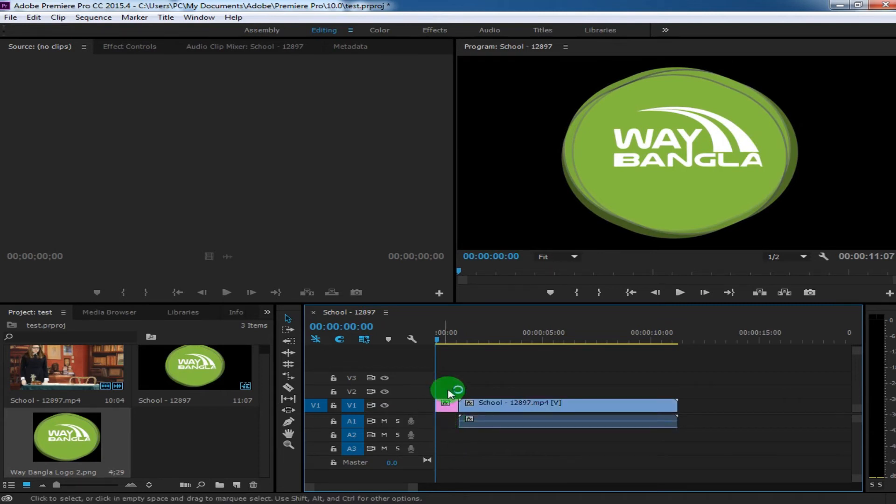
pyautogui.click(681, 294)
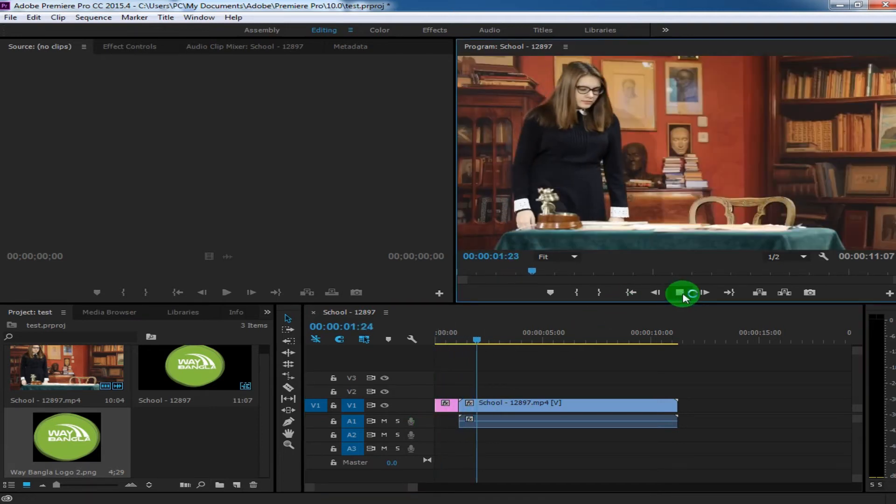
pyautogui.click(490, 347)
pyautogui.moveTo(494, 353)
pyautogui.mouseDown()
pyautogui.moveTo(445, 354)
pyautogui.moveTo(479, 354)
pyautogui.mouseUp()
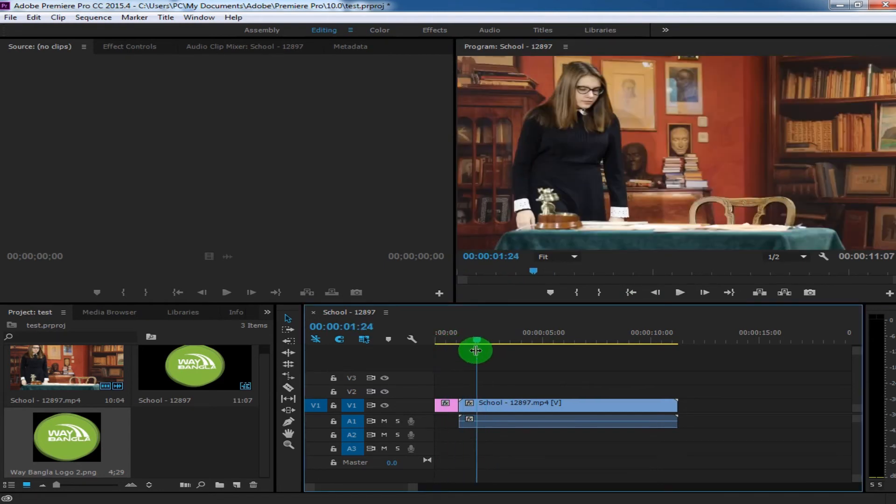
# Step: Move the logo clip up to V2 over the school video and ripple delete the gap at the start of V1
pyautogui.click(445, 396)
pyautogui.moveTo(451, 404); pyautogui.dragTo(497, 396)
pyautogui.click(455, 406)
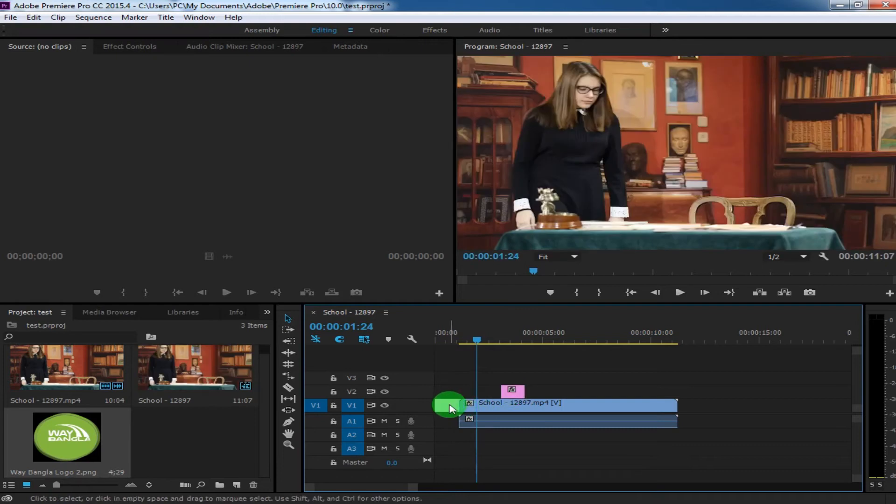
pyautogui.press('Delete')
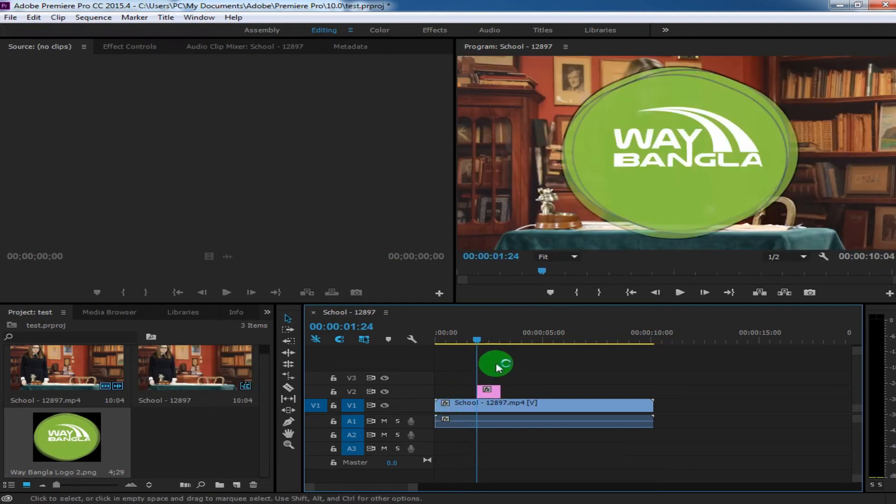
# Step: Split the school video at 00:00:01:24 with the Razor tool and insert the logo clip between the two parts on V1
pyautogui.click(285, 387)
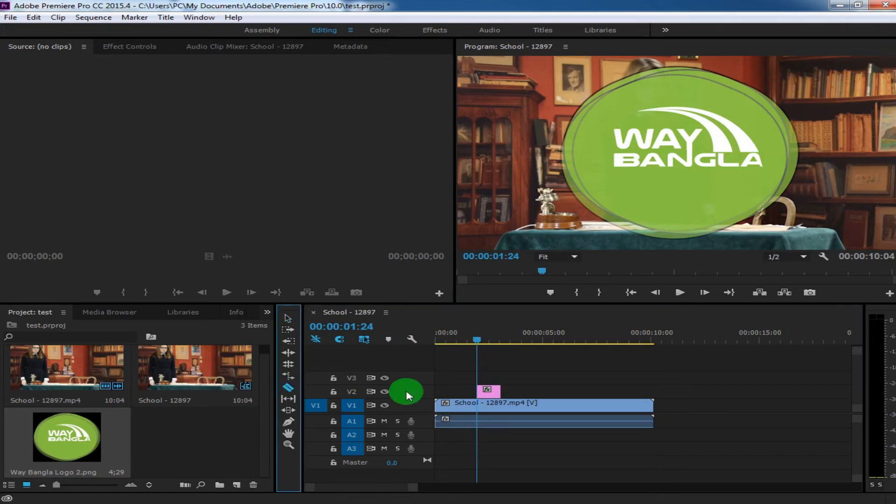
pyautogui.click(476, 402)
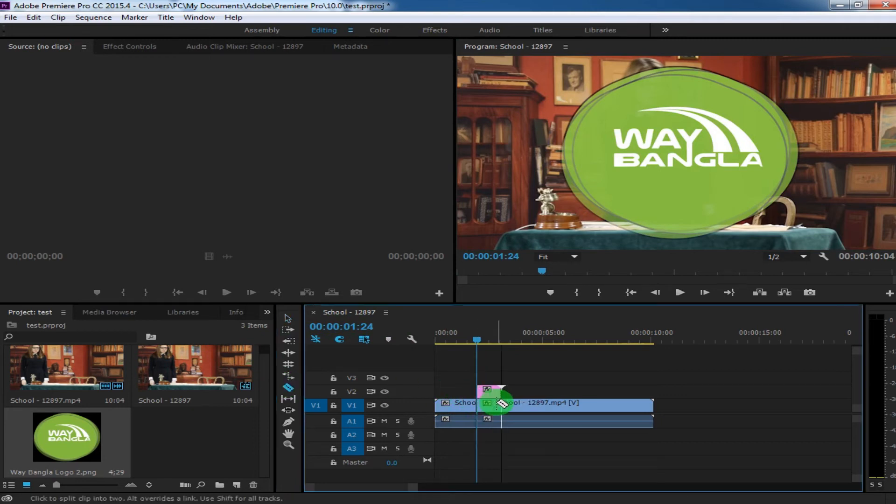
pyautogui.click(285, 320)
pyautogui.moveTo(499, 400)
pyautogui.mouseDown()
pyautogui.moveTo(536, 402)
pyautogui.moveTo(480, 392)
pyautogui.moveTo(485, 403)
pyautogui.mouseUp()
# Step: Play and scrub through the sequence to review the logo between the two video parts, ending on the logo at 00:00:02:12
pyautogui.moveTo(488, 339); pyautogui.dragTo(463, 346)
pyautogui.click(681, 292)
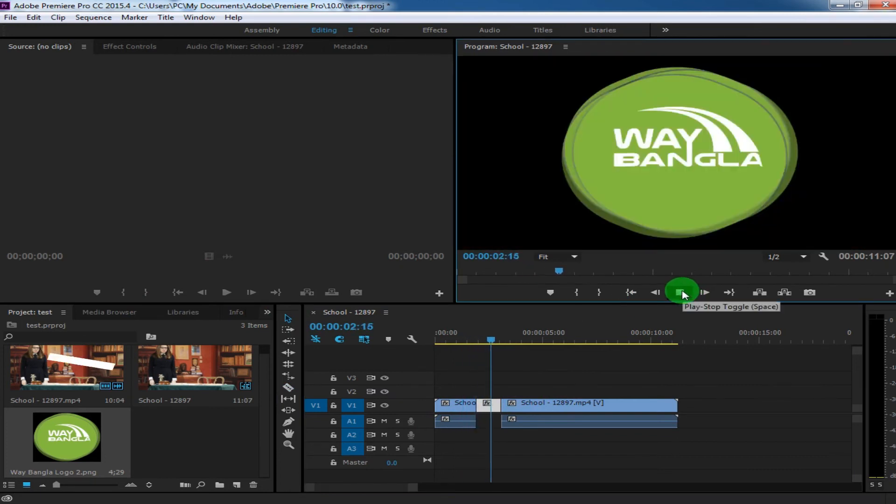
pyautogui.click(680, 293)
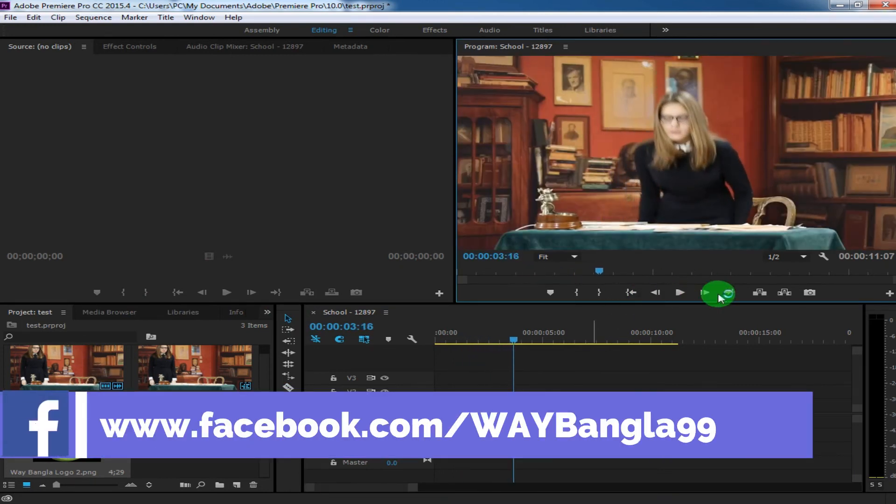
pyautogui.moveTo(516, 344); pyautogui.dragTo(514, 370)
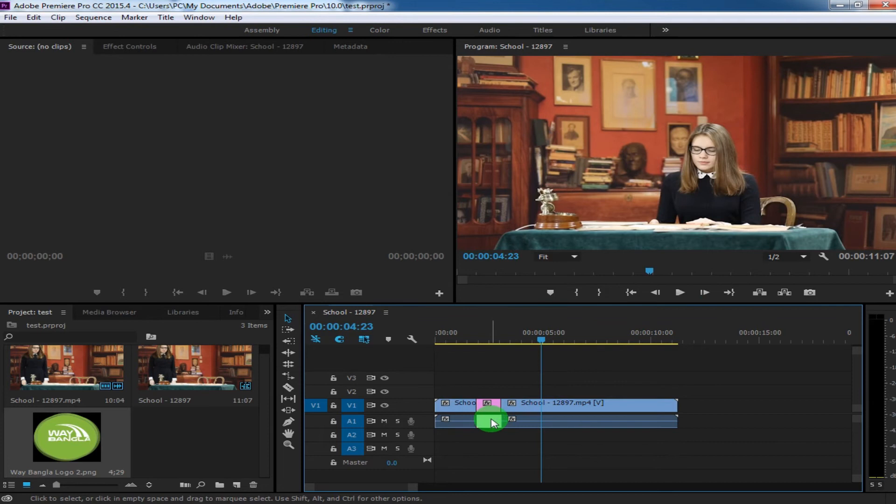
pyautogui.click(213, 439)
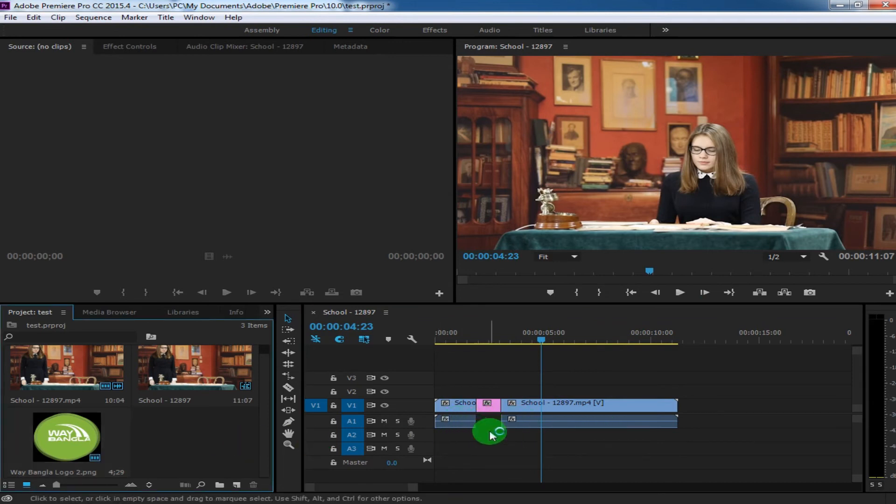
pyautogui.moveTo(536, 333); pyautogui.dragTo(490, 348)
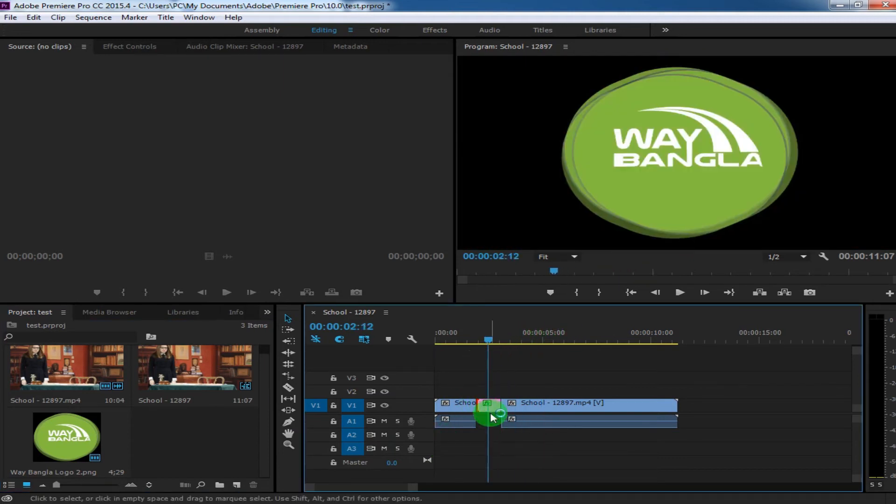
# Step: Move the logo clip back to V2, extended to about 6 seconds, and close the gap between the two video parts on V1
pyautogui.moveTo(494, 406)
pyautogui.mouseDown()
pyautogui.moveTo(507, 389)
pyautogui.moveTo(508, 402)
pyautogui.mouseUp()
pyautogui.moveTo(578, 389); pyautogui.dragTo(560, 421)
pyautogui.moveTo(502, 388); pyautogui.dragTo(454, 394)
pyautogui.moveTo(566, 424)
pyautogui.mouseDown()
pyautogui.moveTo(555, 417)
pyautogui.moveTo(573, 419)
pyautogui.mouseUp()
pyautogui.moveTo(461, 391); pyautogui.dragTo(581, 387)
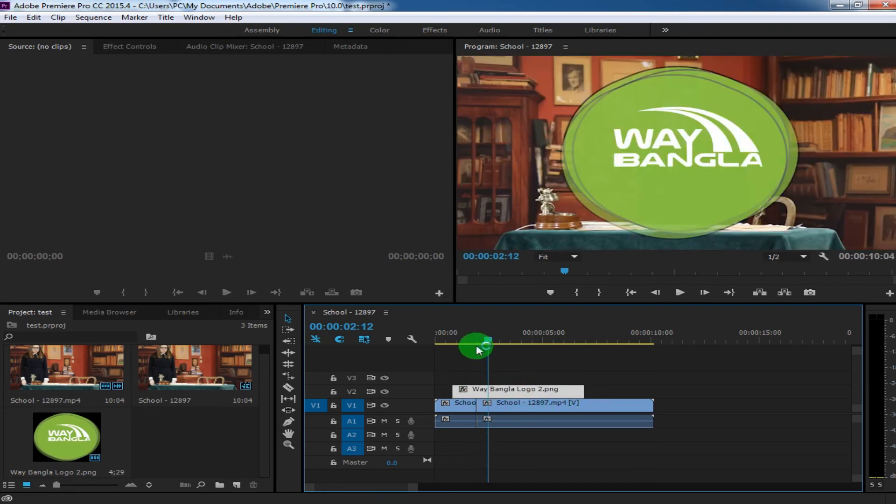
pyautogui.click(659, 157)
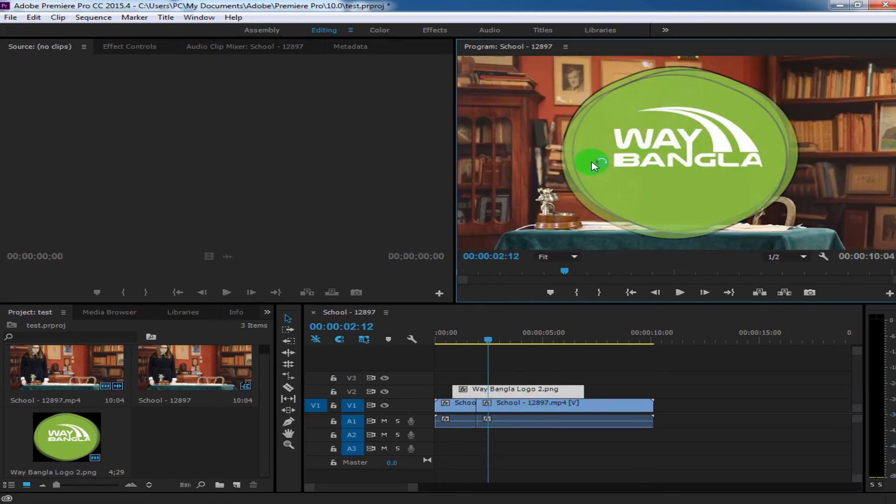
# Step: Expand the Motion properties of the logo clip on V2 in Effect Controls
pyautogui.click(136, 46)
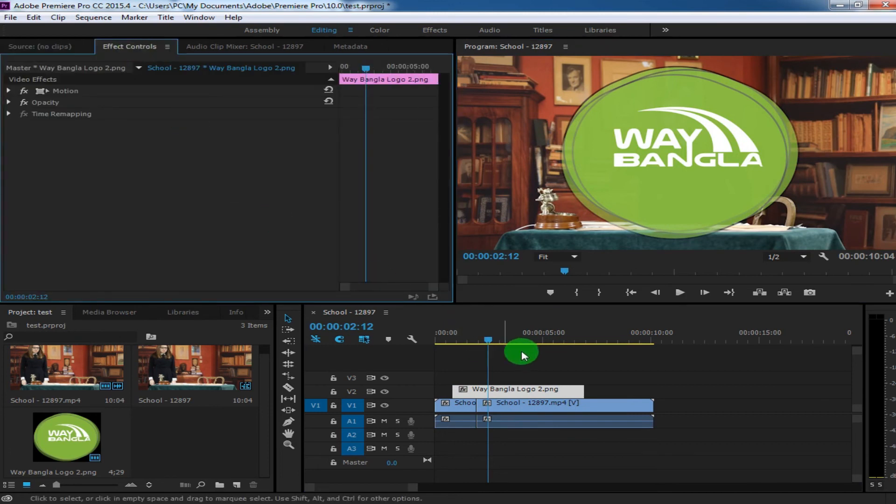
pyautogui.click(516, 390)
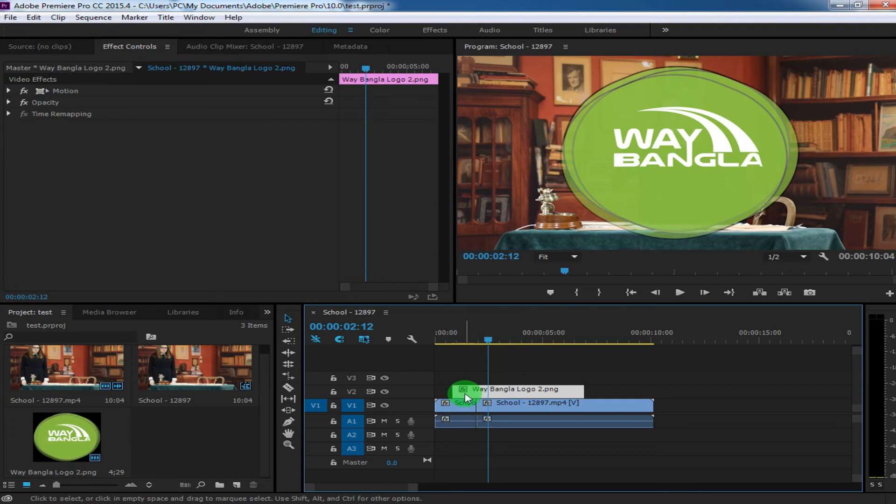
pyautogui.click(90, 67)
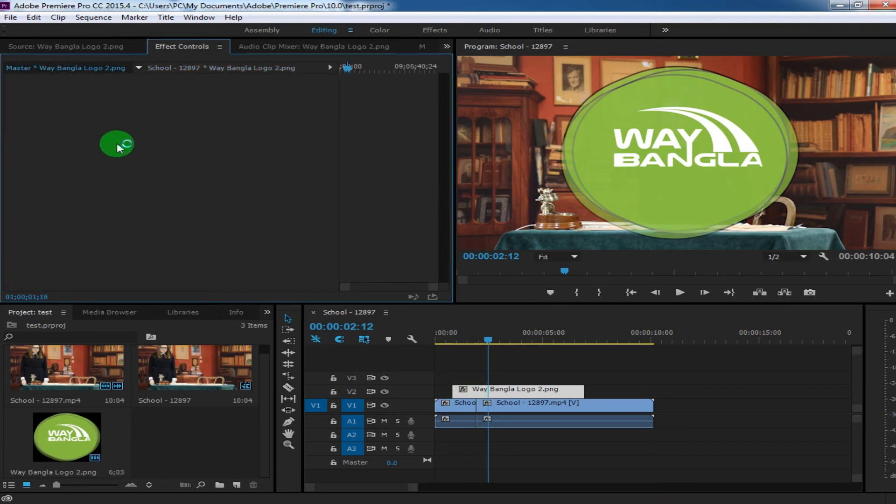
pyautogui.click(460, 389)
pyautogui.click(15, 93)
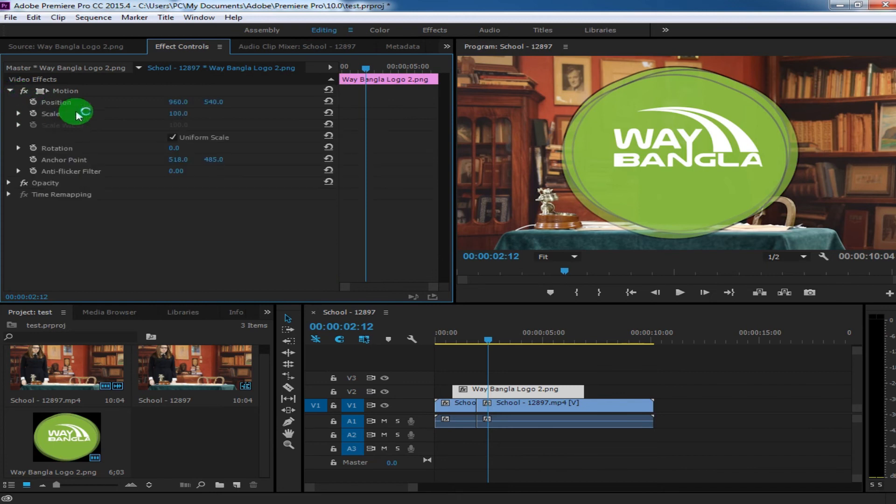
# Step: Scale the logo down to 49 and move it to Position 261, 823 in the lower-left area of the frame
pyautogui.moveTo(185, 105); pyautogui.dragTo(130, 116)
pyautogui.moveTo(136, 116); pyautogui.dragTo(57, 104)
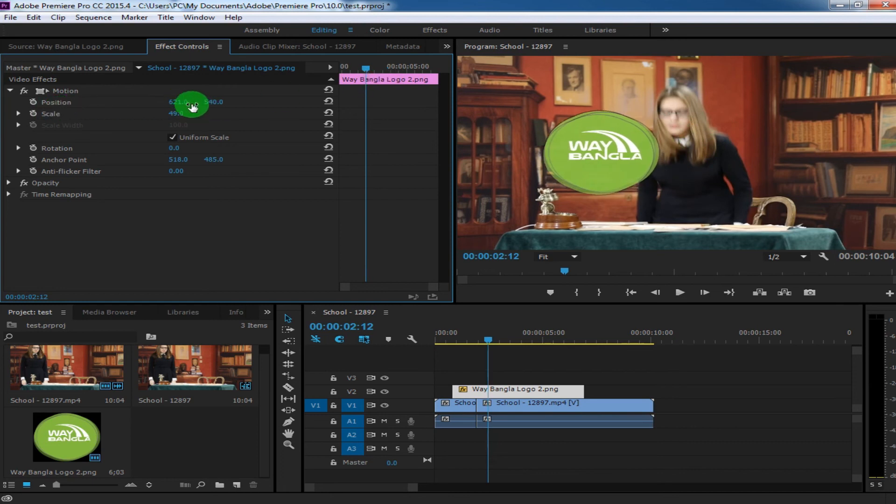
pyautogui.moveTo(180, 104); pyautogui.dragTo(110, 114)
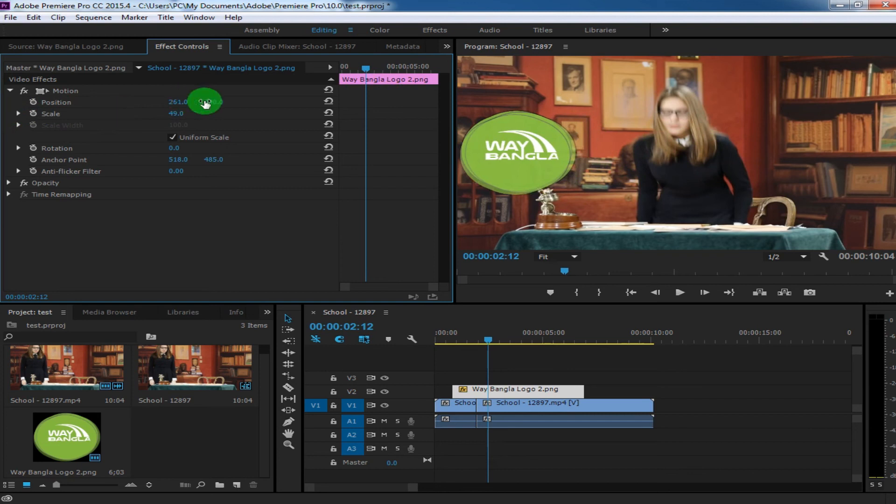
pyautogui.moveTo(213, 102); pyautogui.dragTo(412, 106)
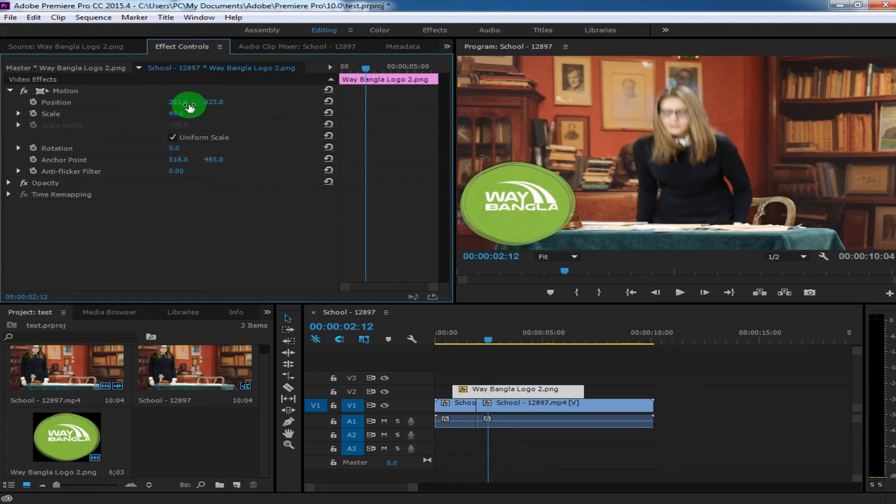
# Step: Reduce the logo's Scale to 37 and refine its Position to 218, 872 in the frame's lower-left corner
pyautogui.moveTo(173, 114); pyautogui.dragTo(147, 113)
pyautogui.moveTo(209, 104); pyautogui.dragTo(245, 99)
pyautogui.moveTo(175, 102); pyautogui.dragTo(144, 104)
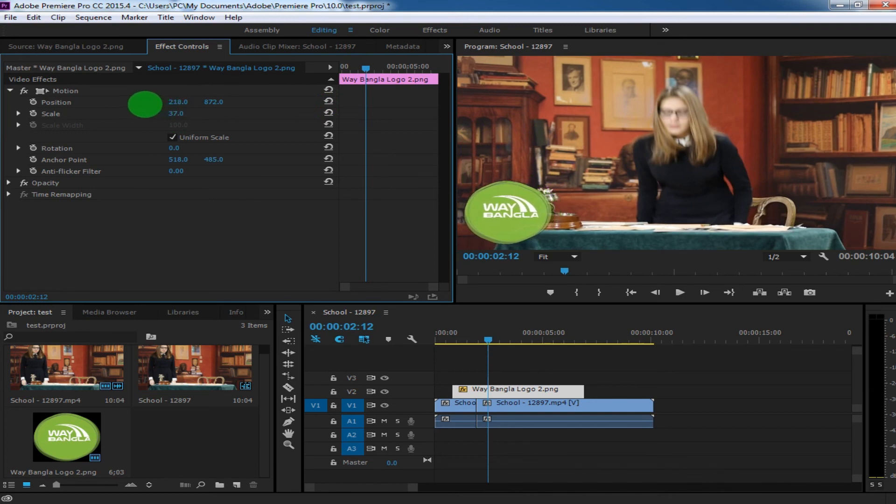
pyautogui.click(282, 145)
pyautogui.click(230, 105)
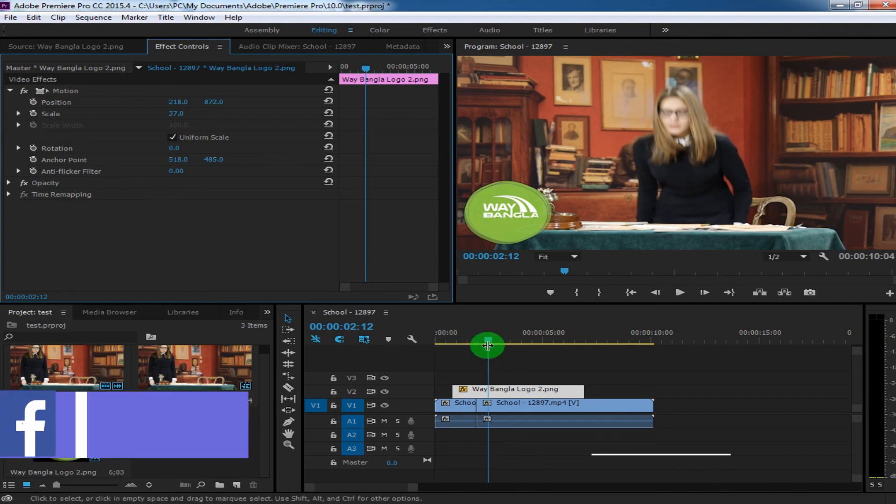
# Step: Play the sequence from the start to review the corner logo overlay, ending with the playhead at 00:00:09:11
pyautogui.moveTo(488, 341); pyautogui.dragTo(419, 343)
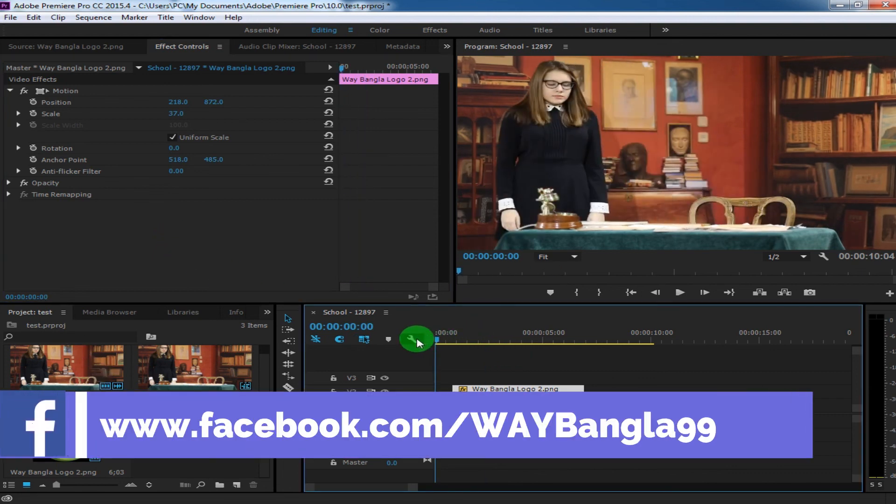
pyautogui.press('space')
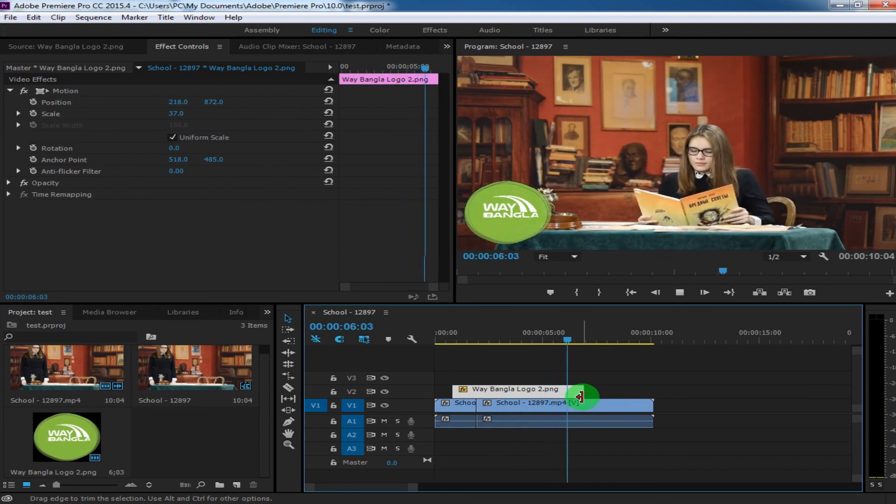
pyautogui.click(678, 293)
pyautogui.moveTo(621, 345); pyautogui.dragTo(640, 354)
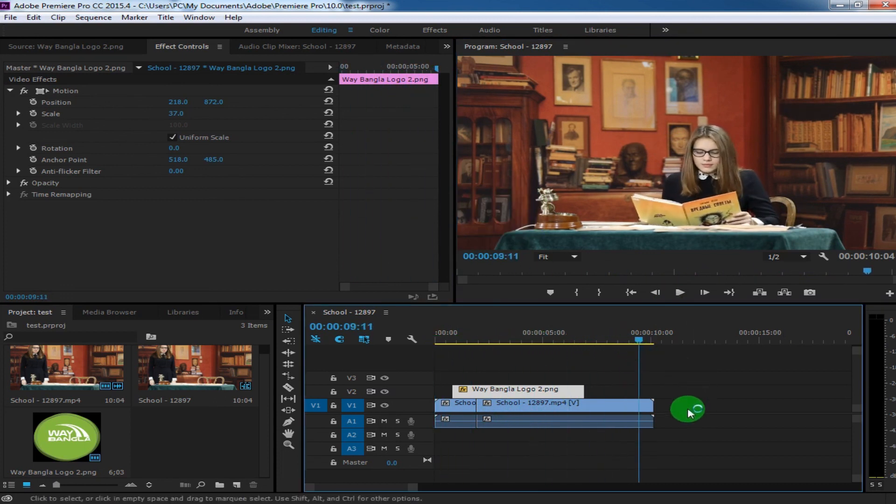